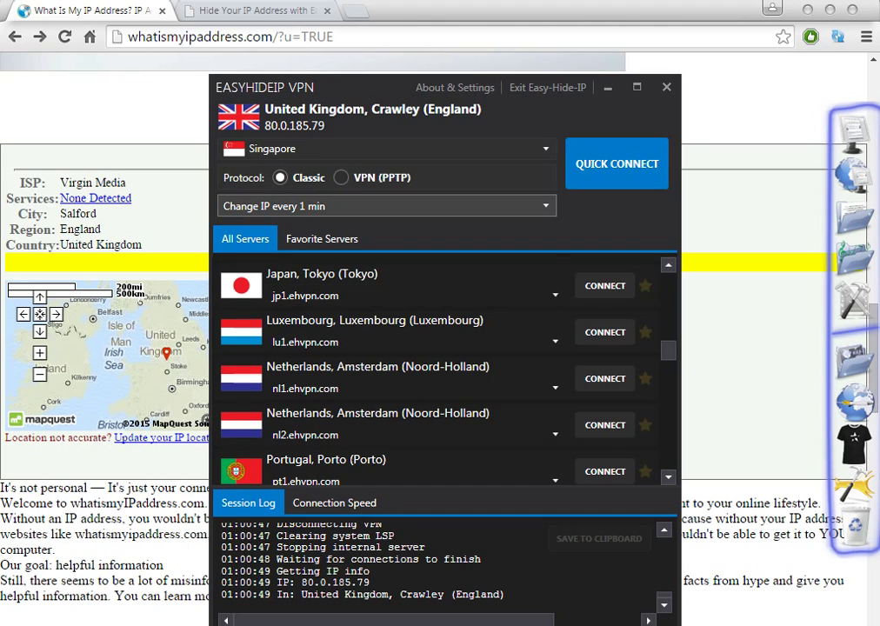
- Keep the one-minute IP change interval and set the server location to Any Country
click(387, 206)
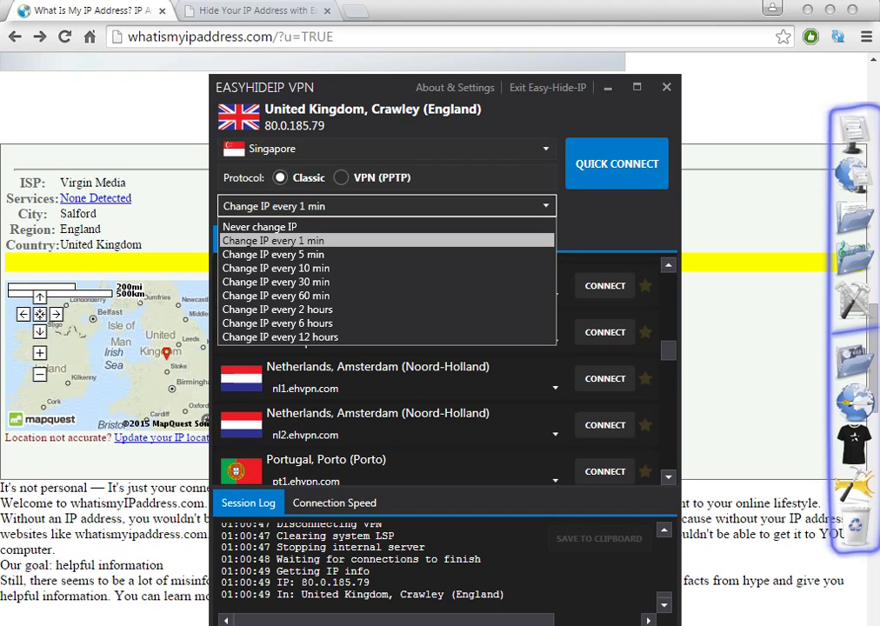
click(272, 239)
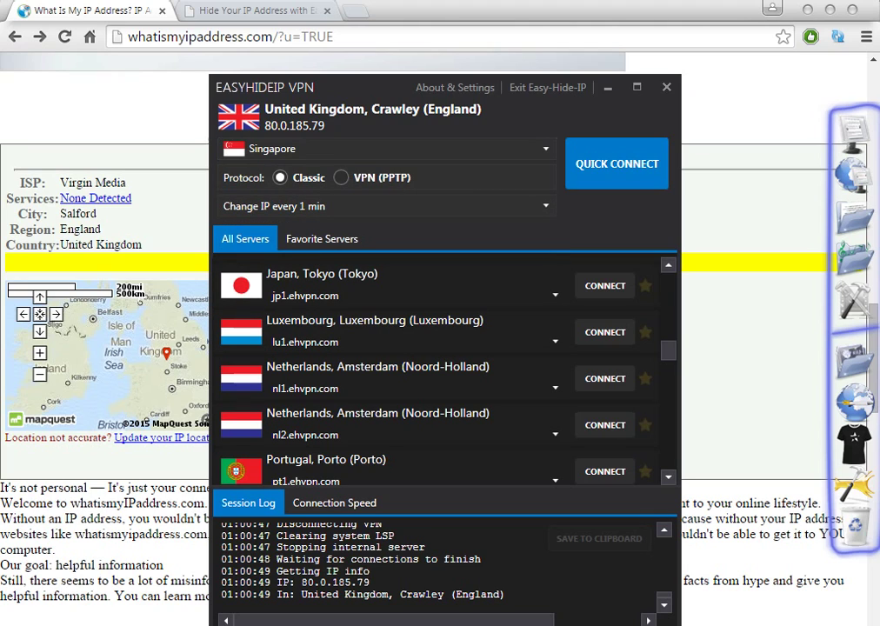
click(387, 148)
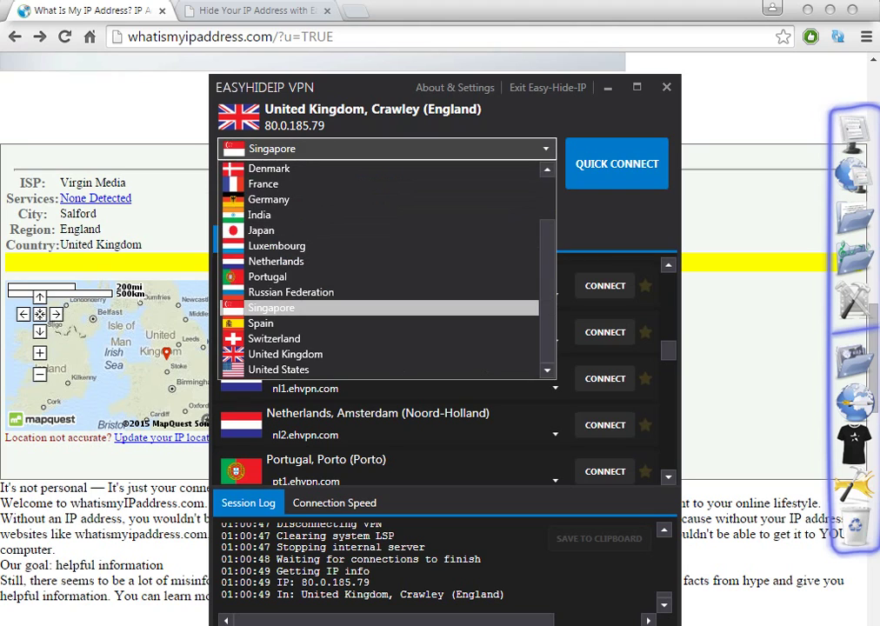
scroll(348, 295, up, 2)
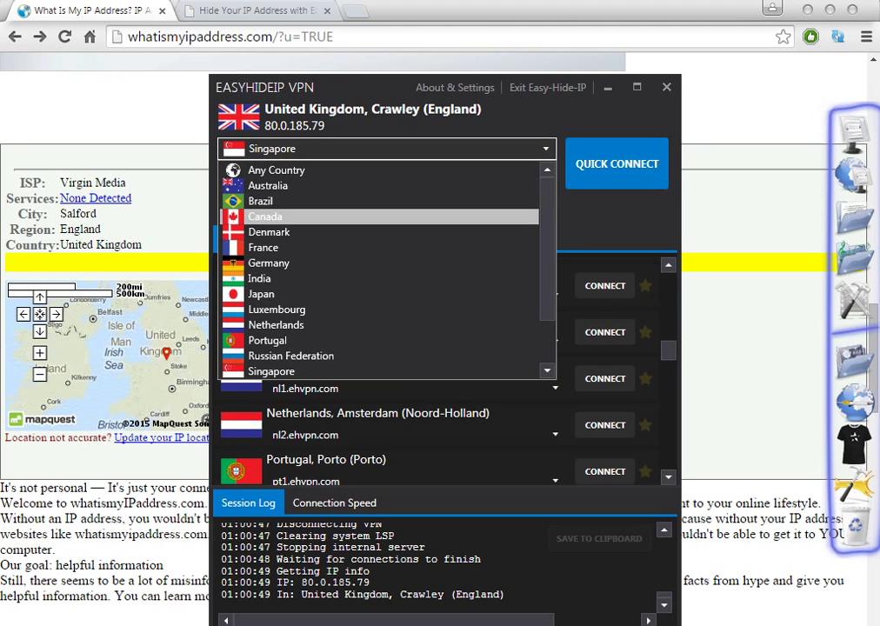
click(277, 170)
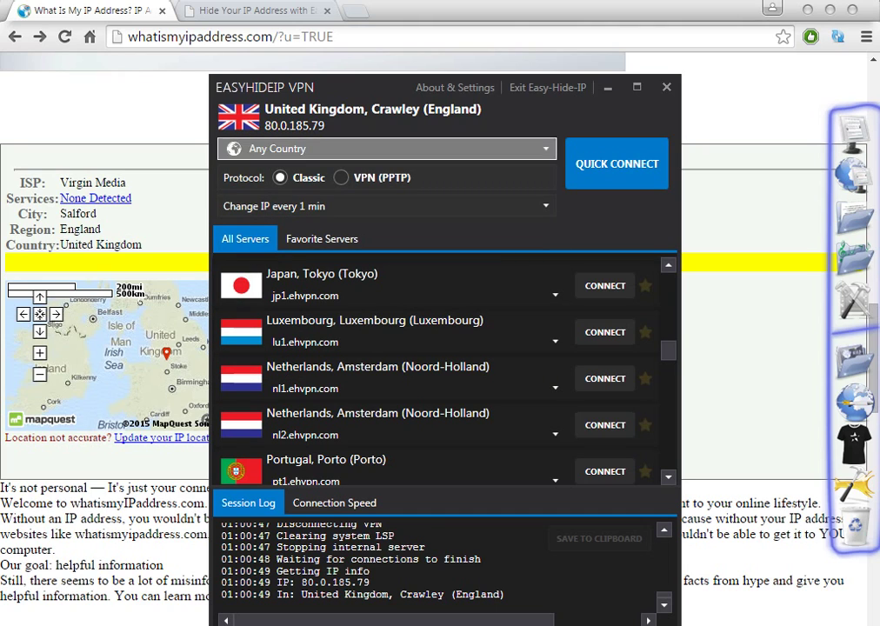
- Choose Netherlands as the server country and connect to the nl1.ehvpn.com Amsterdam server
click(383, 149)
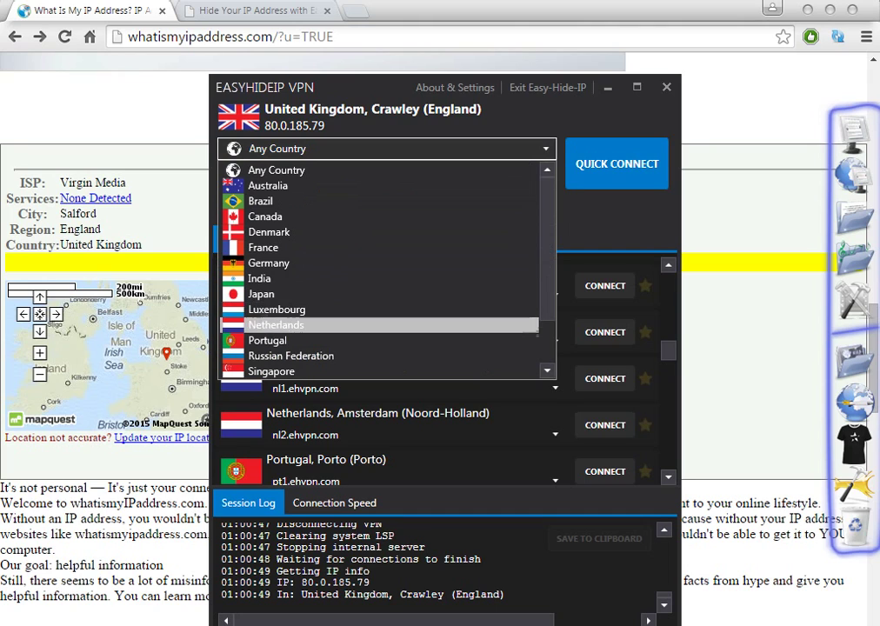
scroll(382, 295, down, 1)
click(286, 283)
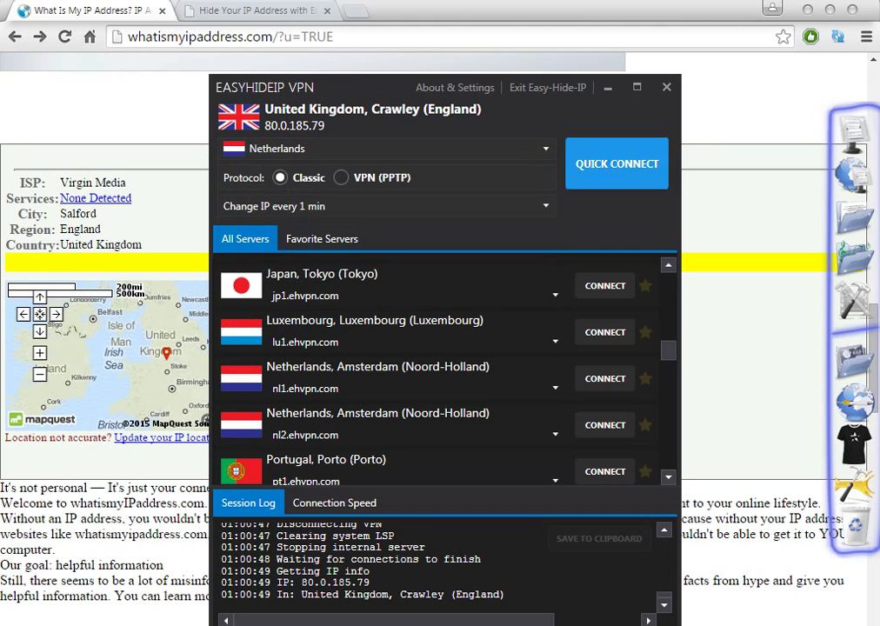
click(617, 164)
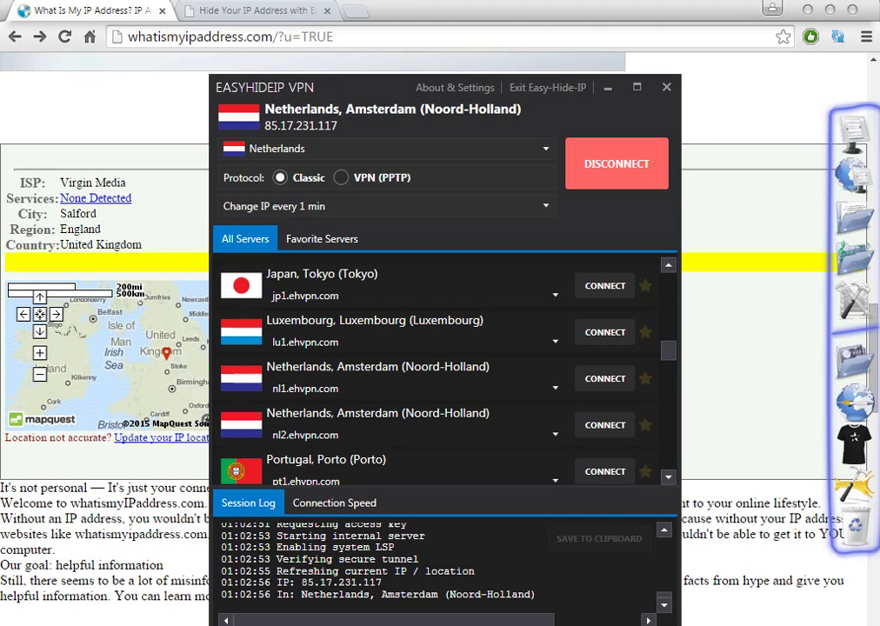
- Once connected to Amsterdam as 85.17.231.117, switch to the Chrome window
key(alt+Tab)
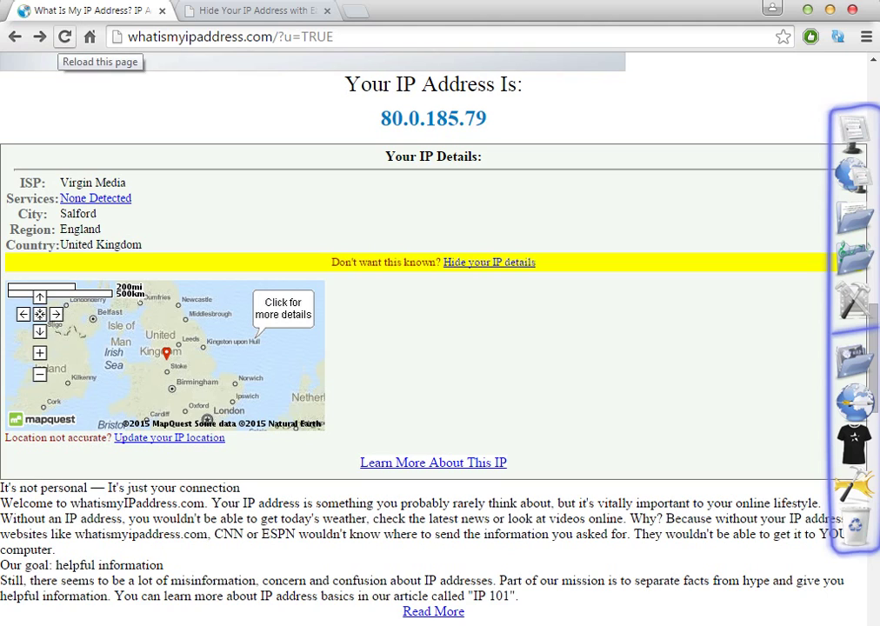
- Reload whatismyipaddress.com so it shows 85.17.231.117 from LeaseWeb in Amsterdam
click(64, 37)
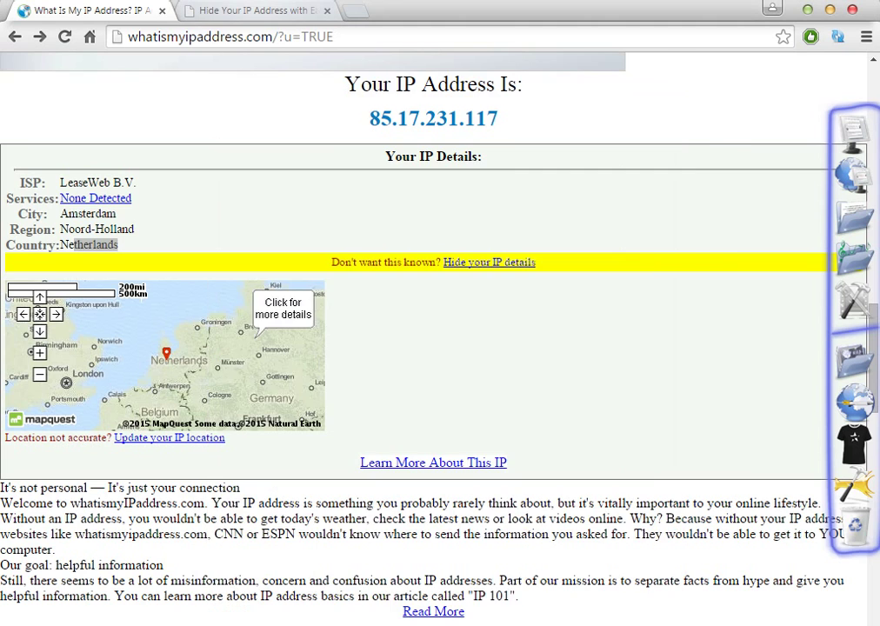
- Switch to the easy-hide-ip.com tab and browse its Hide your IP home page
key(ctrl+Tab)
key(End)
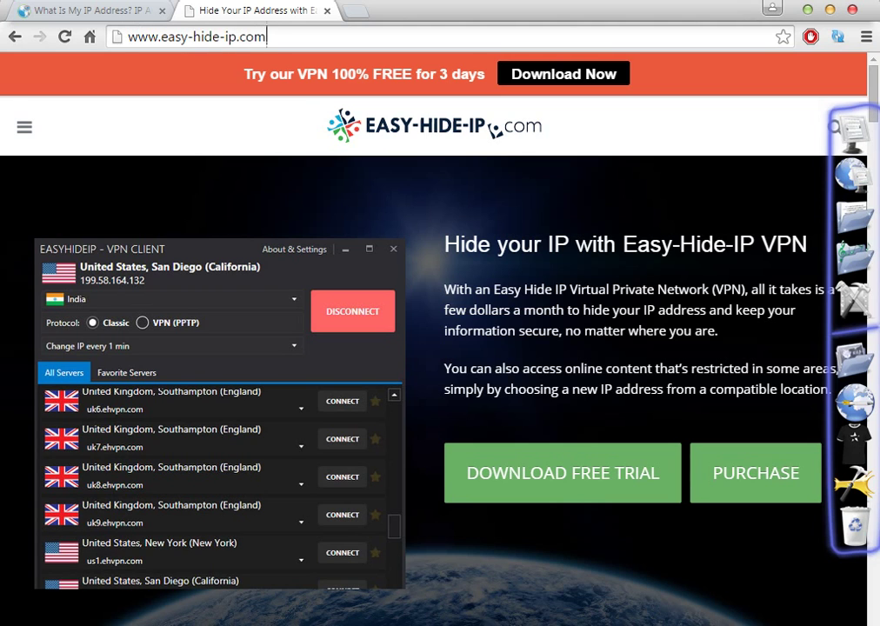
scroll(434, 348, down, 1)
scroll(435, 347, up, 1)
- Scroll past Our Locations to the $4.95 monthly and $29.95 yearly pricing plans
scroll(435, 348, down, 2)
scroll(434, 348, down, 2)
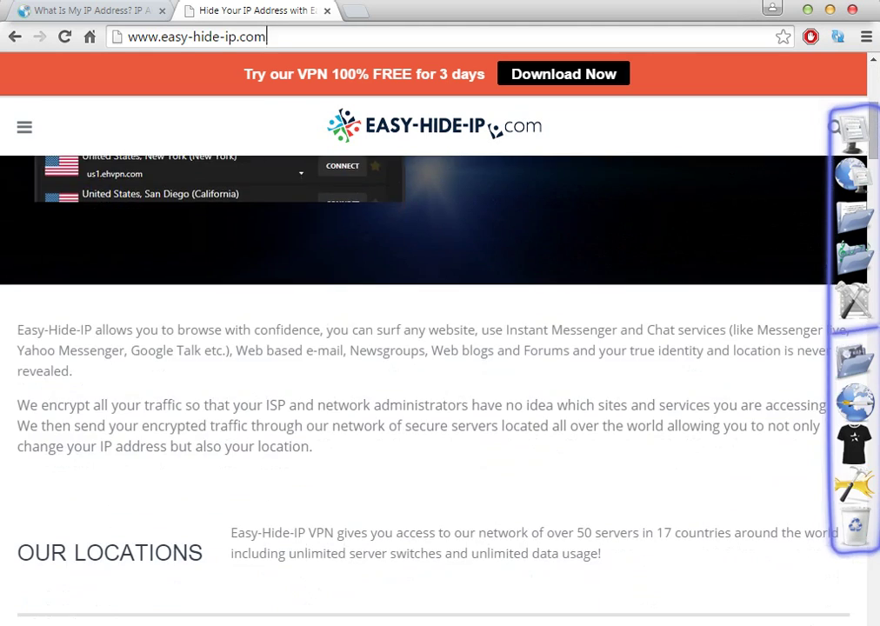
scroll(434, 348, down, 3)
scroll(435, 348, down, 3)
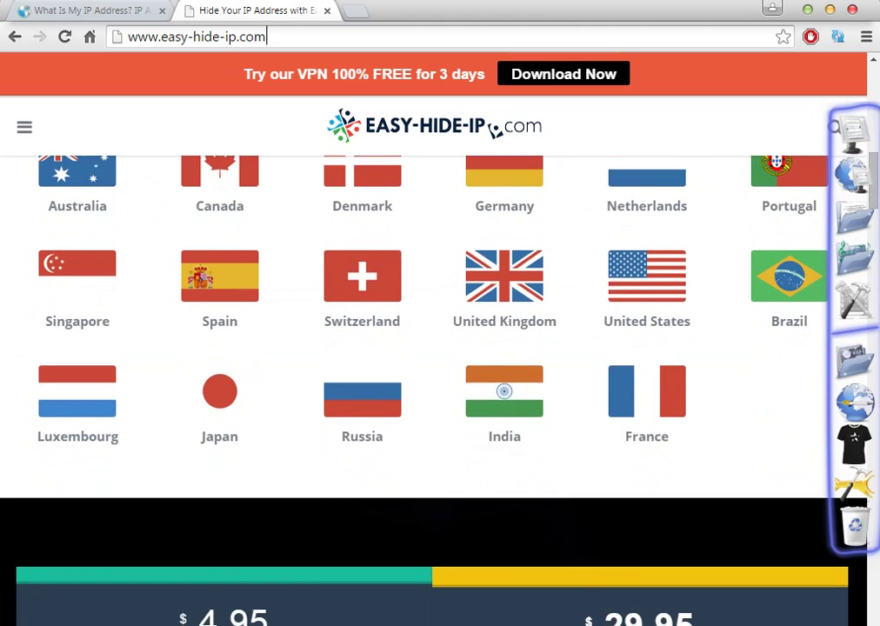
scroll(435, 348, up, 2)
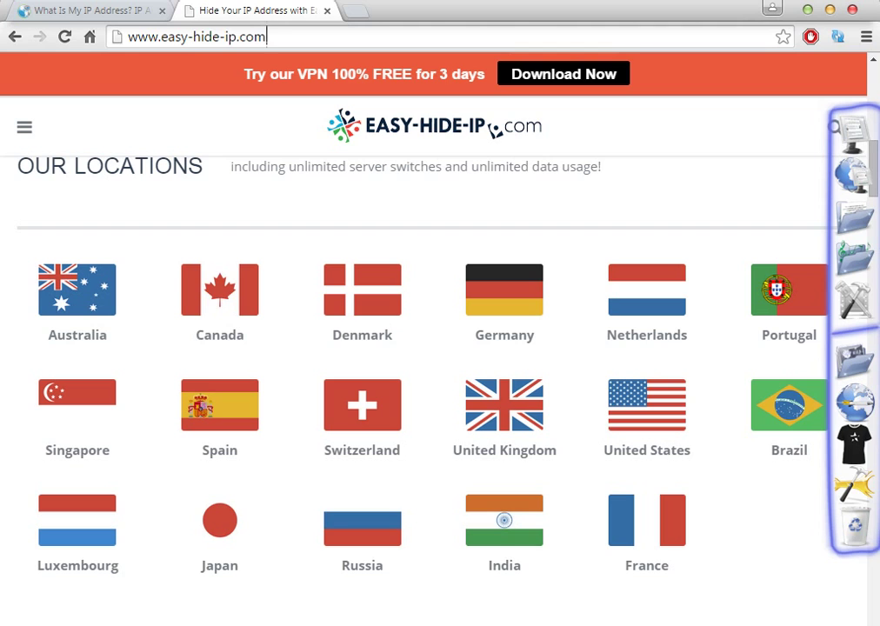
scroll(435, 348, down, 2)
scroll(435, 347, up, 2)
scroll(435, 347, down, 2)
scroll(435, 347, down, 2)
scroll(435, 348, down, 1)
scroll(434, 348, down, 2)
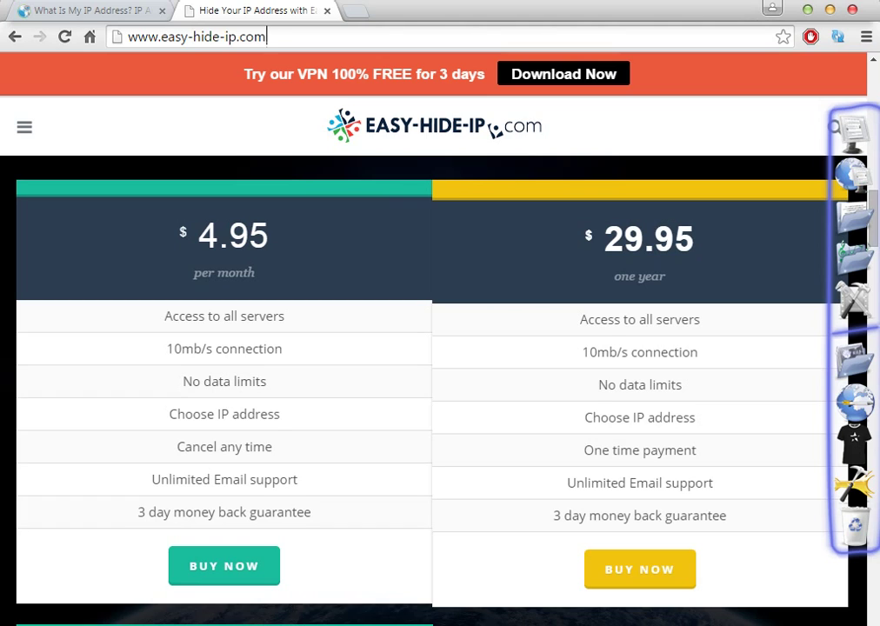
double_click(233, 236)
click(233, 235)
scroll(432, 348, down, 2)
scroll(432, 348, up, 2)
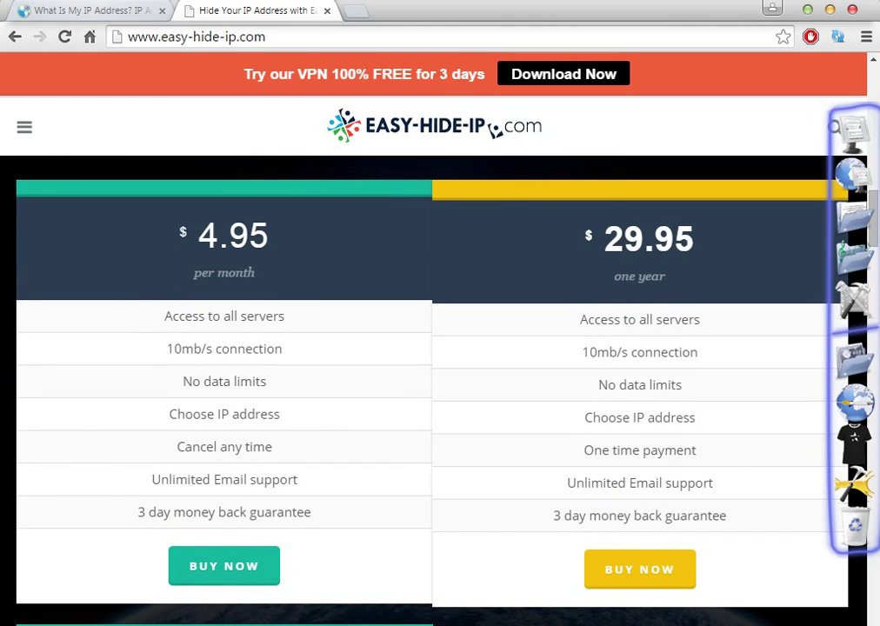
- Recheck whatismyipaddress.com showing 82.192.95.28, then return to the EasyHideIP VPN window
key(ctrl+shift+Tab)
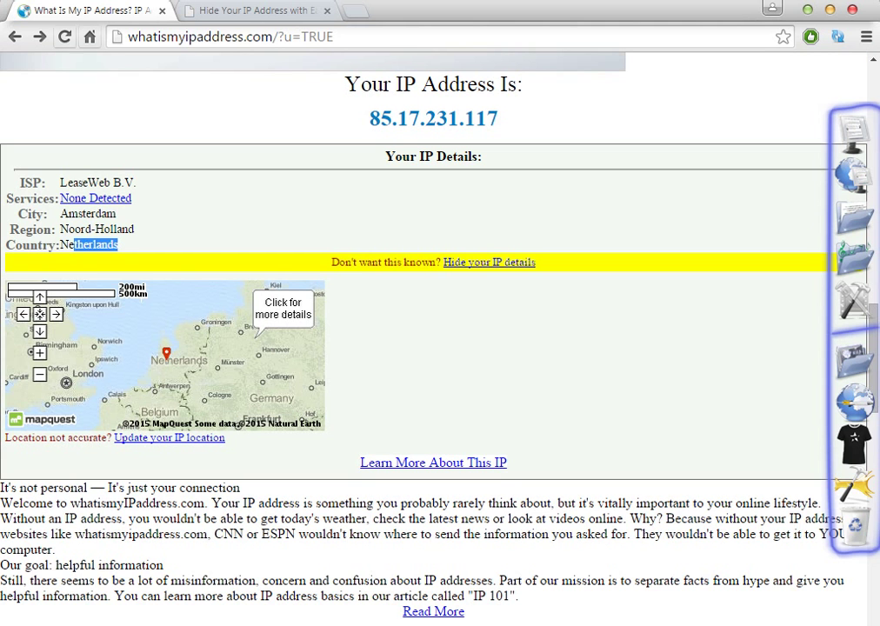
click(65, 36)
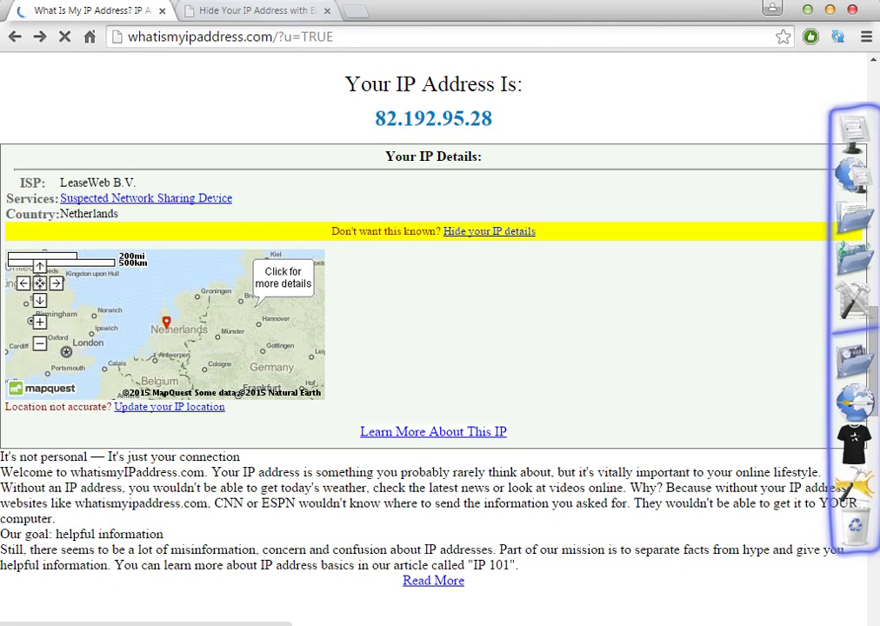
key(alt+Tab)
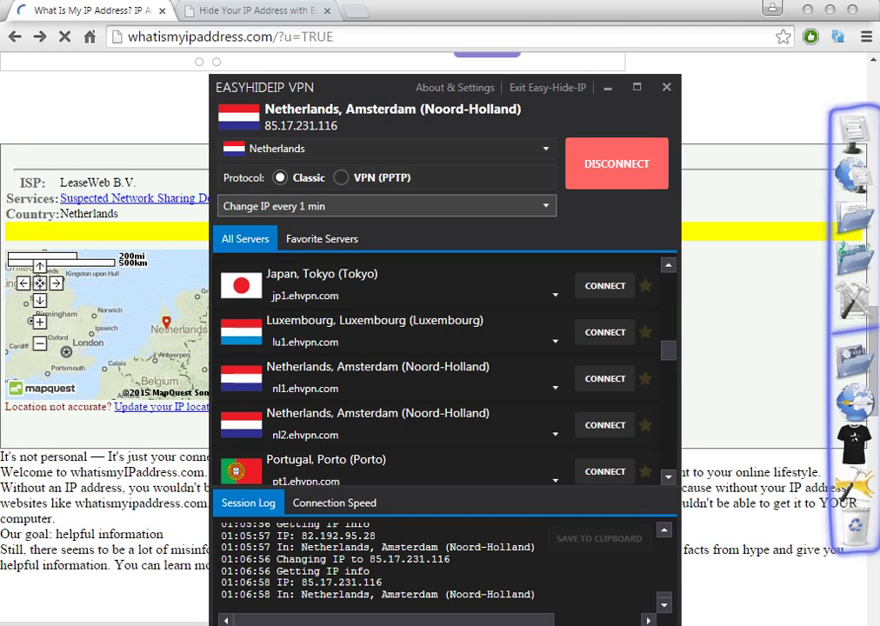
click(386, 207)
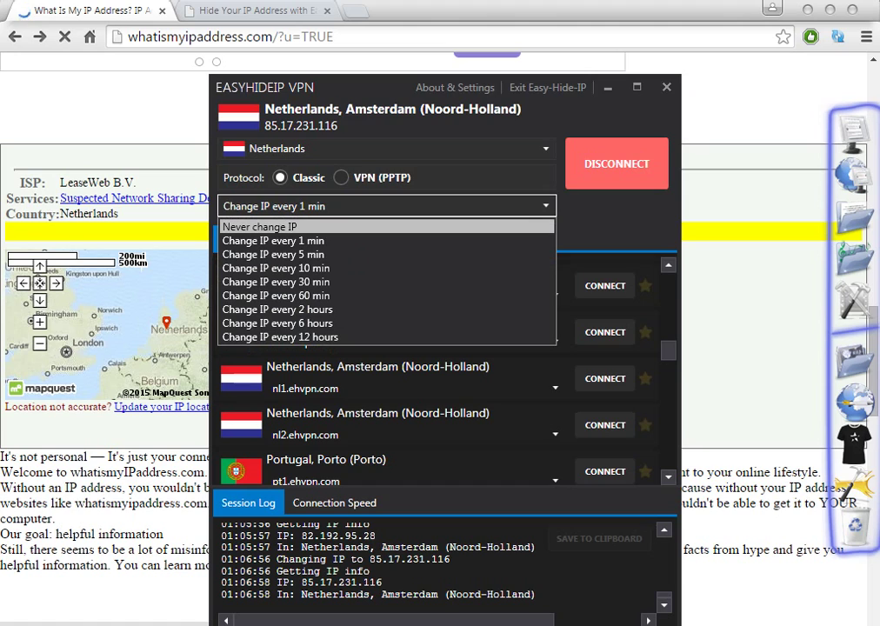
key(Return)
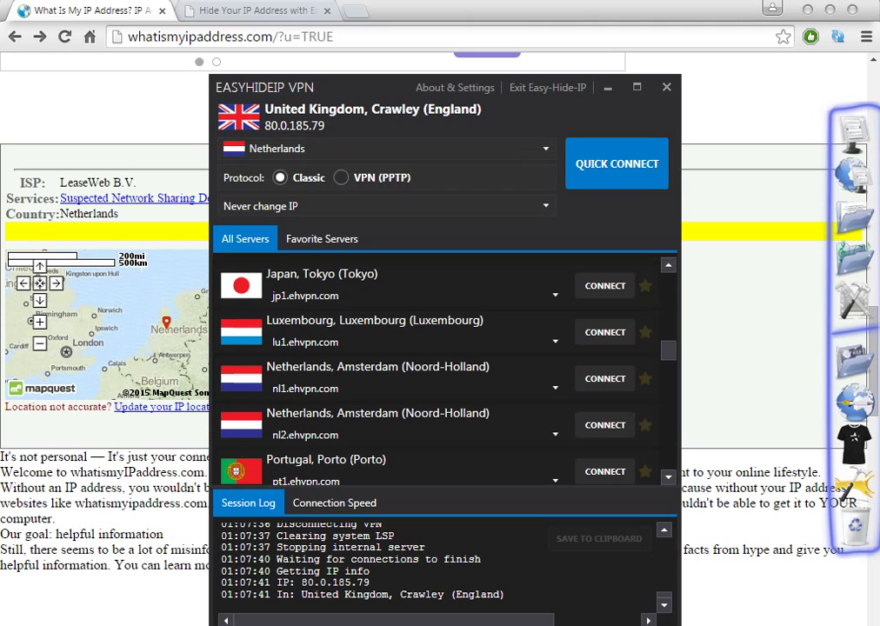
key(alt+Tab)
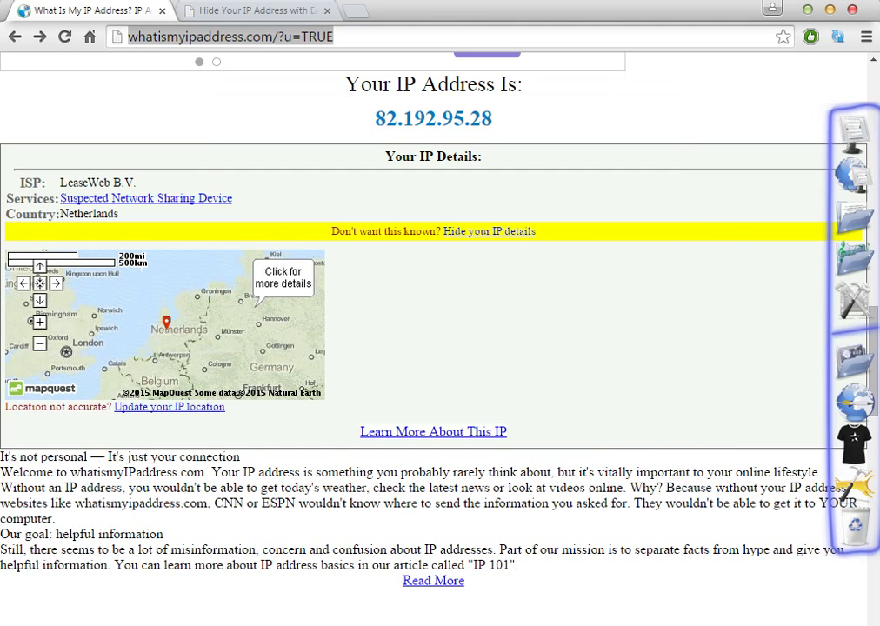
- Return to the Easy-Hide-IP tab and scroll back to the top of its home page
key(ctrl+Tab)
scroll(435, 348, up, 3)
scroll(435, 348, up, 4)
scroll(435, 348, up, 5)
scroll(434, 347, up, 2)
scroll(434, 348, up, 2)
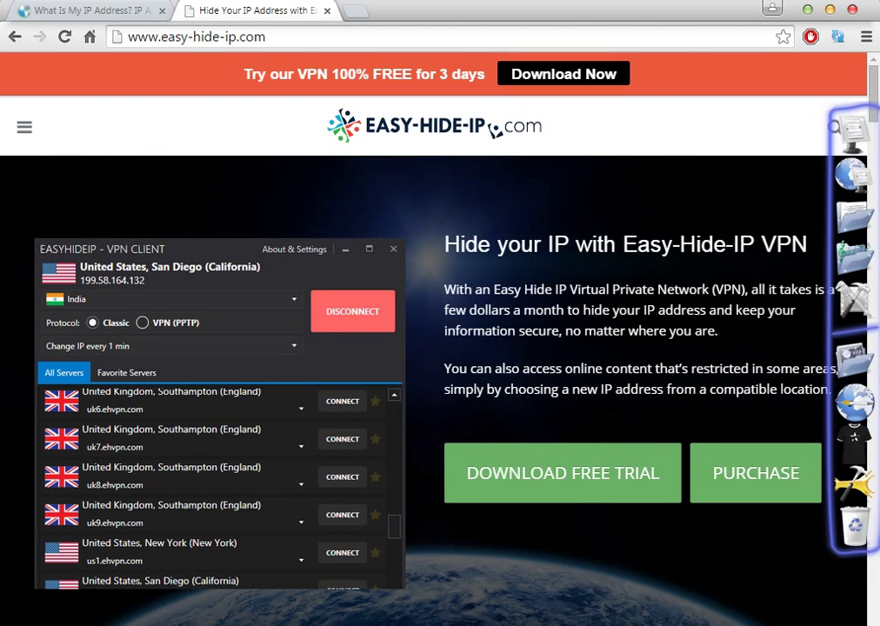